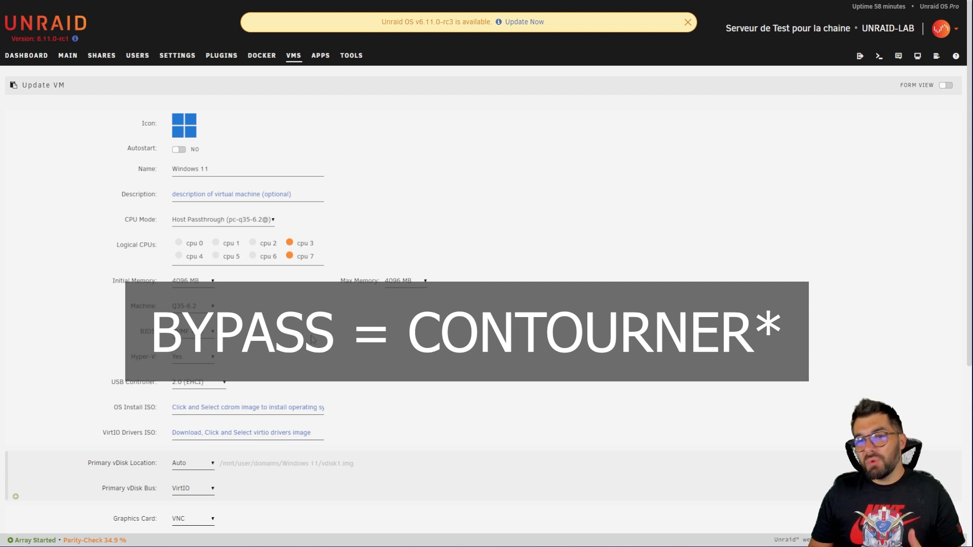
# - Review the Windows 11 VM's settings, focusing on the primary vDisk location path
pyautogui.scroll(-2, 312, 339)
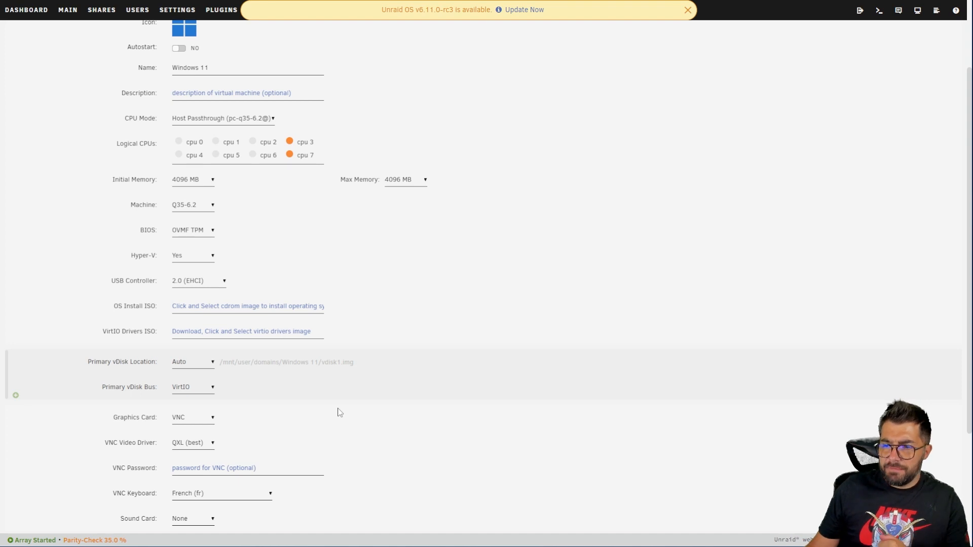
pyautogui.scroll(-1, 338, 408)
pyautogui.moveTo(228, 313); pyautogui.dragTo(308, 314)
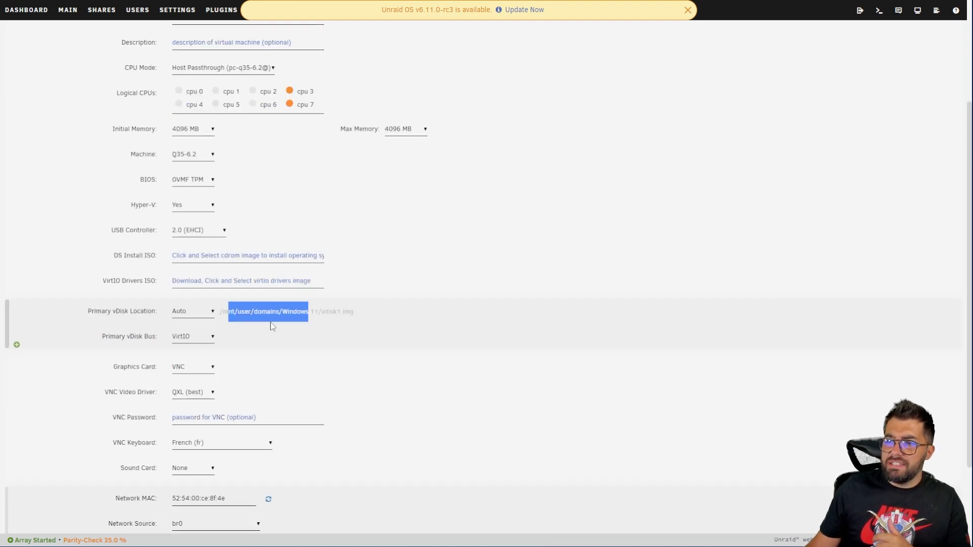
pyautogui.scroll(3, 323, 337)
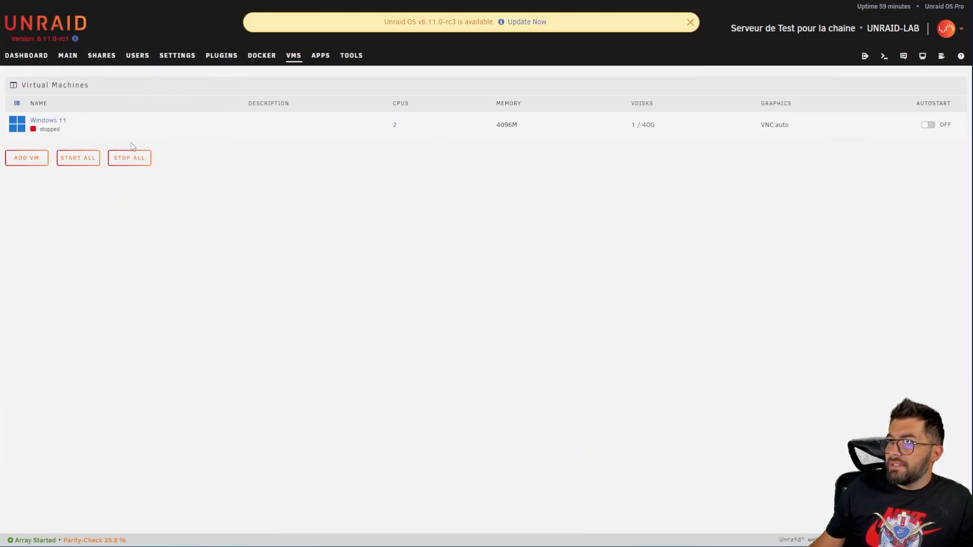
# - Expand the Windows 11 VM's disk details and examine the vdisk path, bus type, capacity and allocation
pyautogui.click(56, 124)
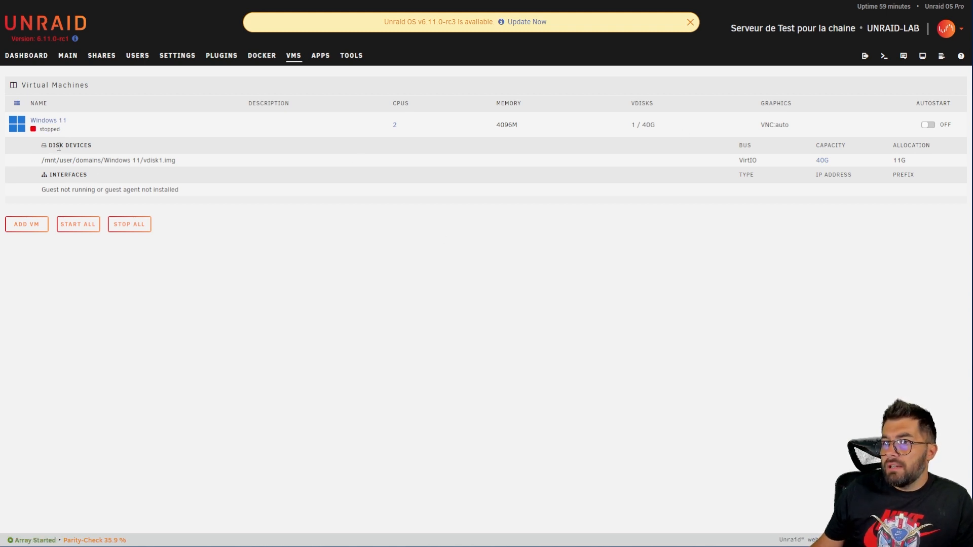
pyautogui.moveTo(56, 146); pyautogui.dragTo(204, 162)
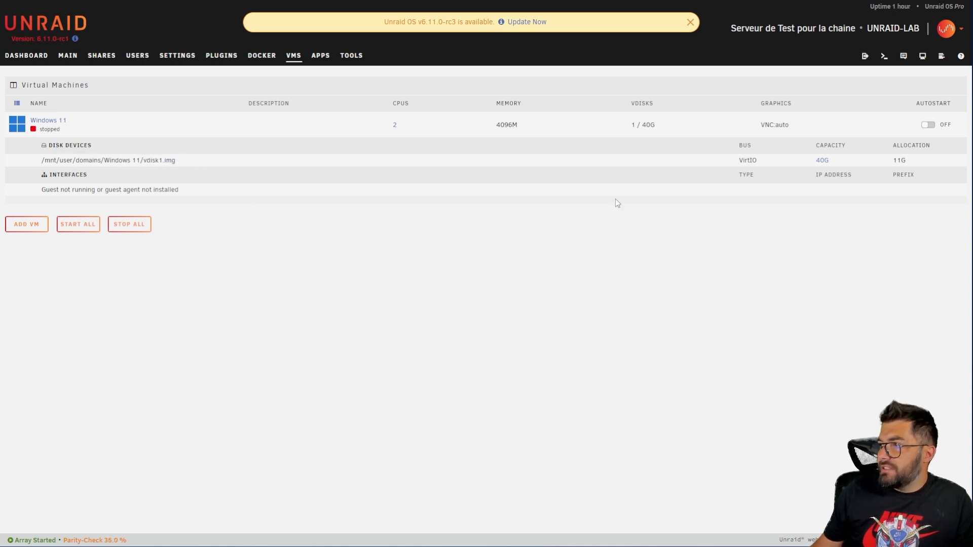
pyautogui.doubleClick(751, 159)
pyautogui.click(783, 159)
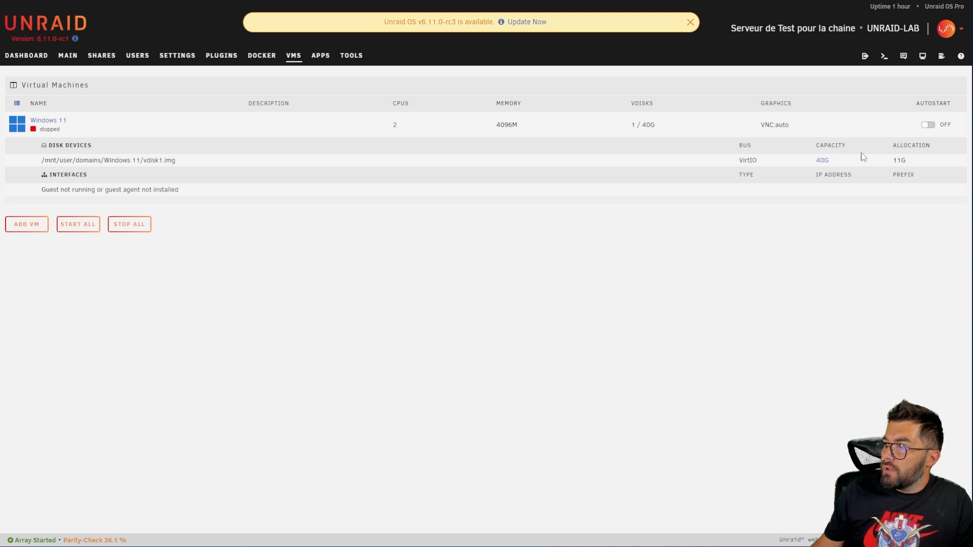
pyautogui.doubleClick(895, 160)
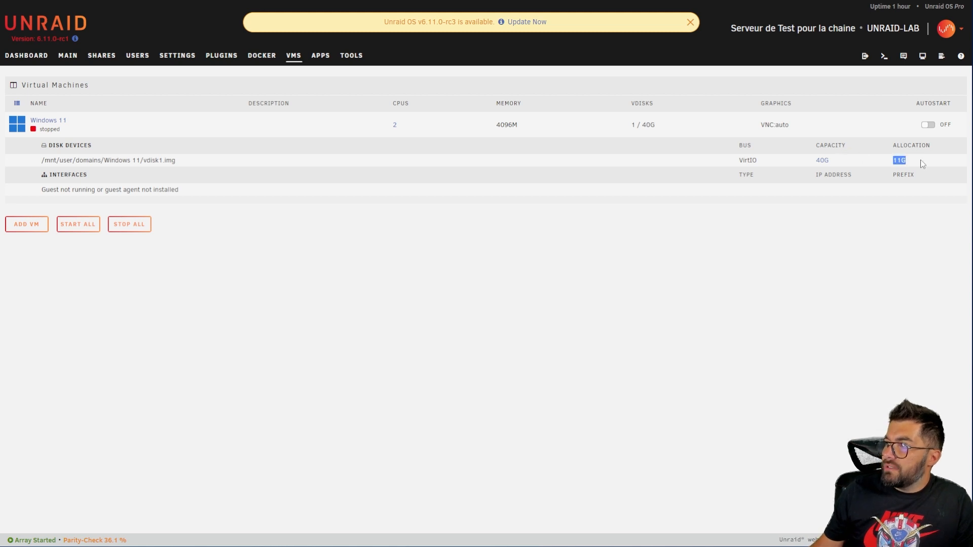
pyautogui.click(851, 160)
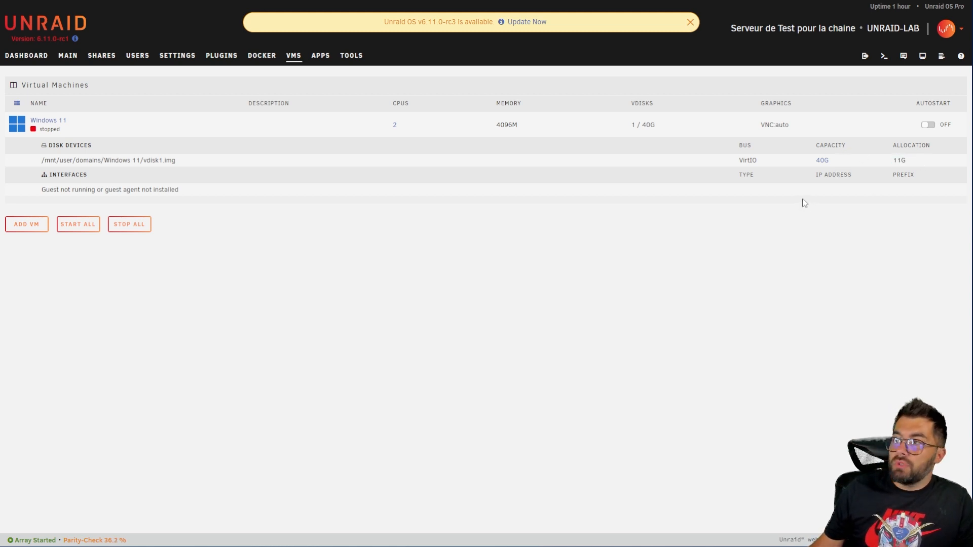
# - Set the capacity of the Windows 11 VM's vdisk1.img to 80G
pyautogui.click(821, 161)
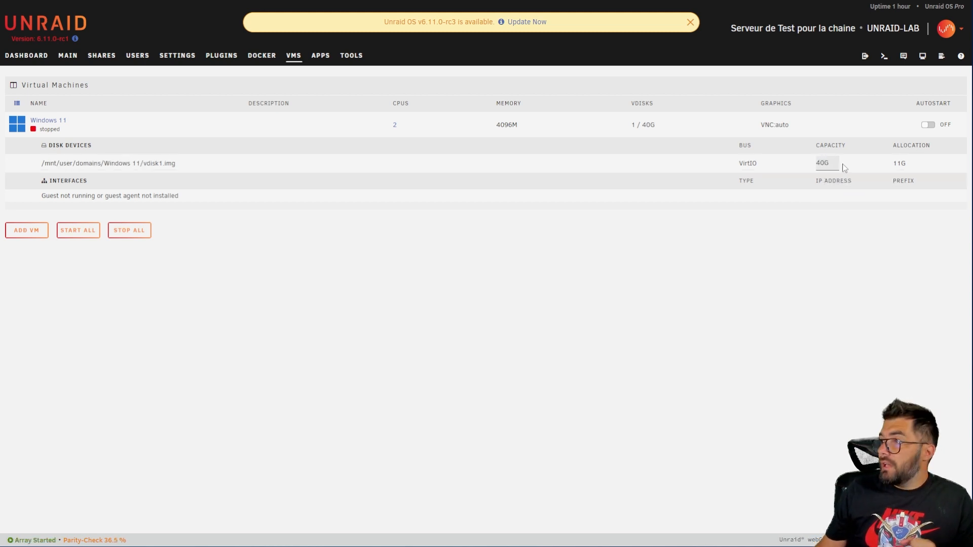
pyautogui.moveTo(820, 162); pyautogui.dragTo(805, 166)
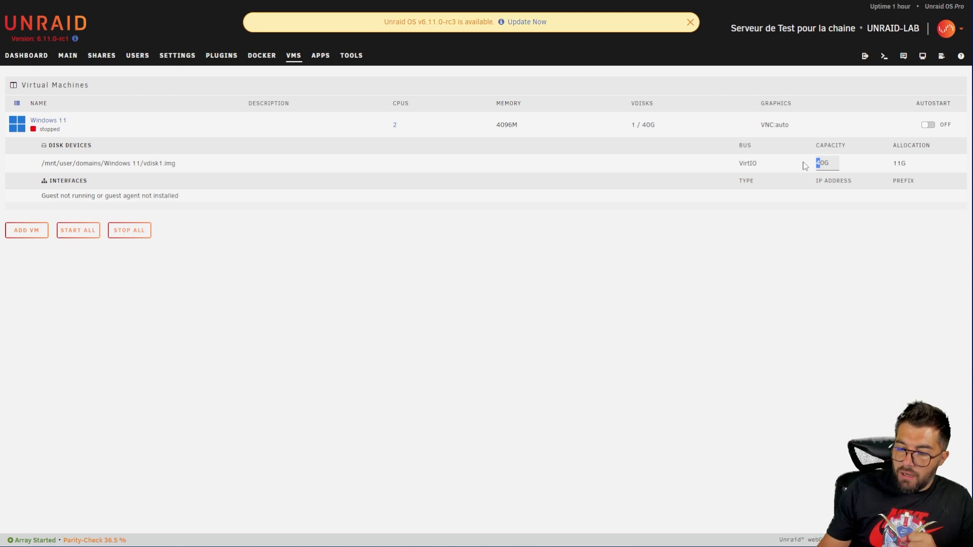
pyautogui.click(819, 215)
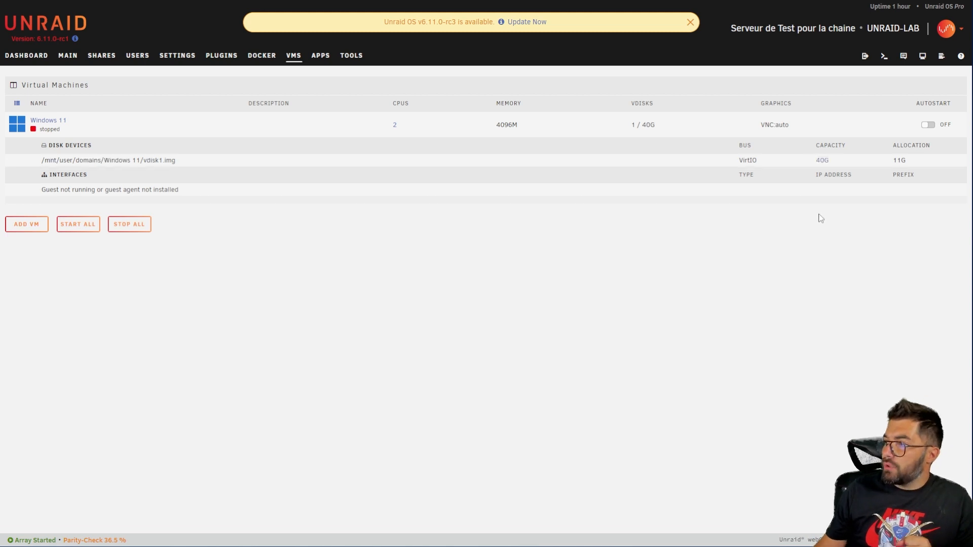
pyautogui.click(822, 160)
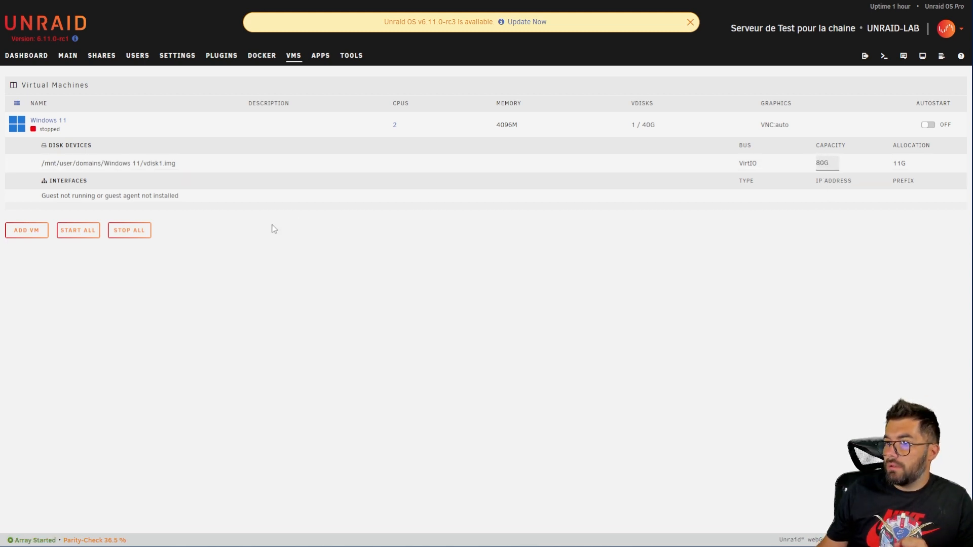
pyautogui.press('Return')
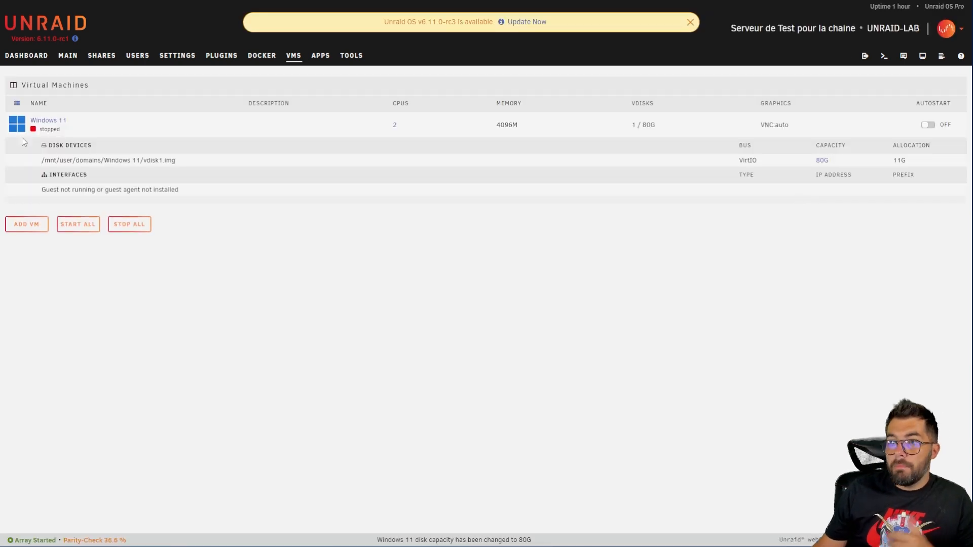
# - Start the Windows 11 VM and connect to it at 192.168.1.58 through Remote Desktop
pyautogui.click(18, 124)
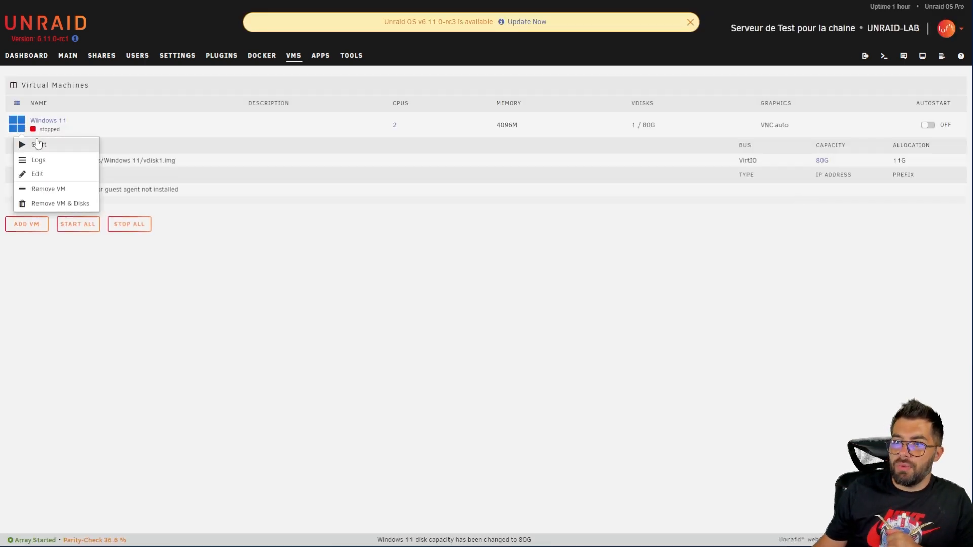
pyautogui.click(39, 144)
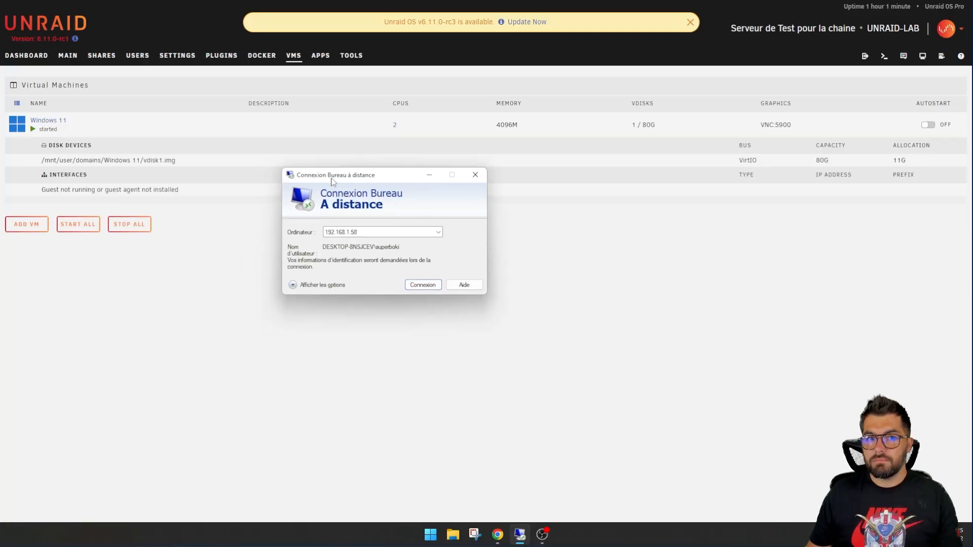
pyautogui.click(423, 284)
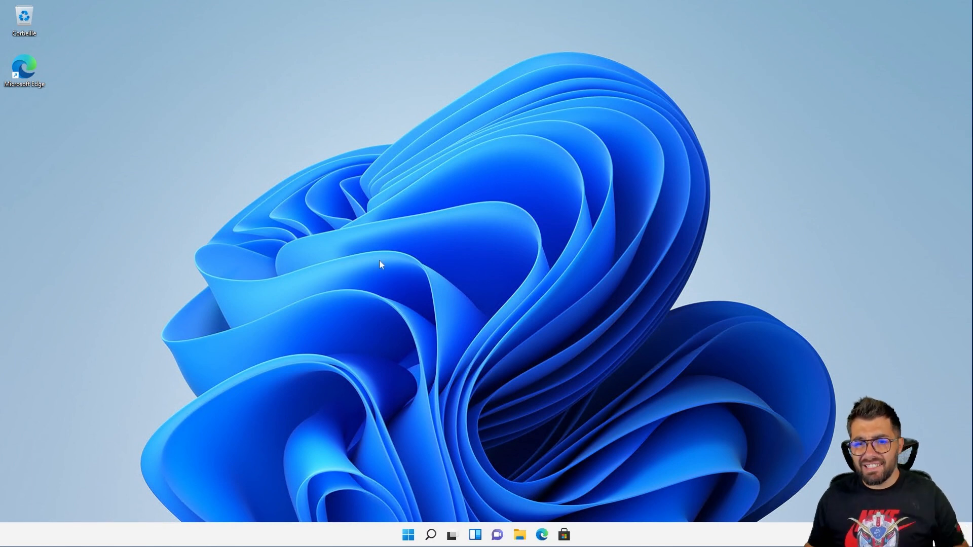
# - Open File Explorer in the VM, enlarge its window, and check the size and free space of drive C:
pyautogui.press('super+e')
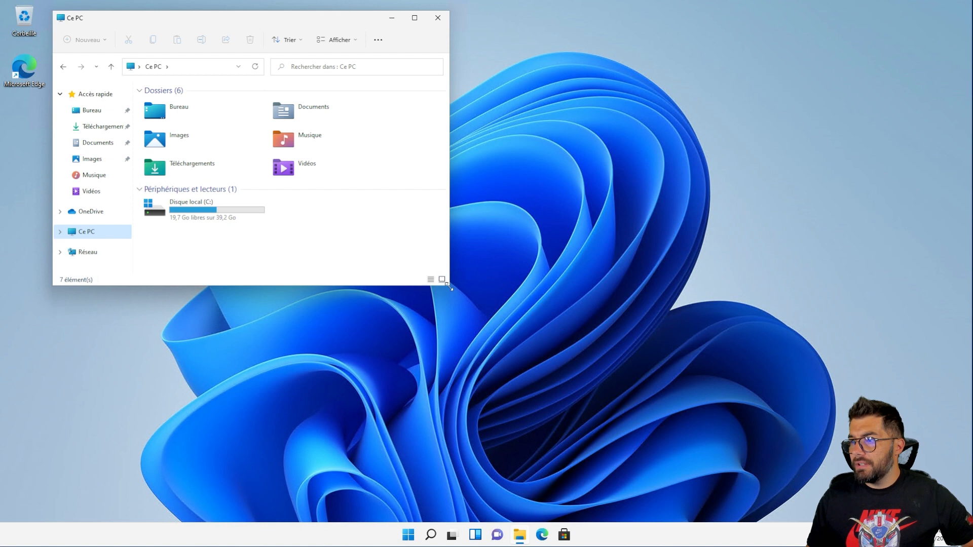
pyautogui.moveTo(450, 287); pyautogui.dragTo(697, 345)
pyautogui.click(167, 189)
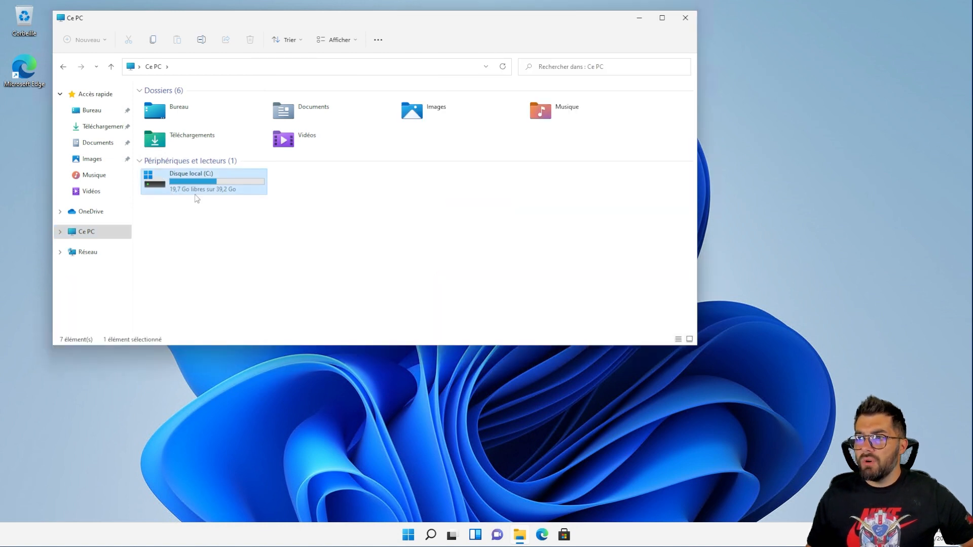
pyautogui.click(285, 212)
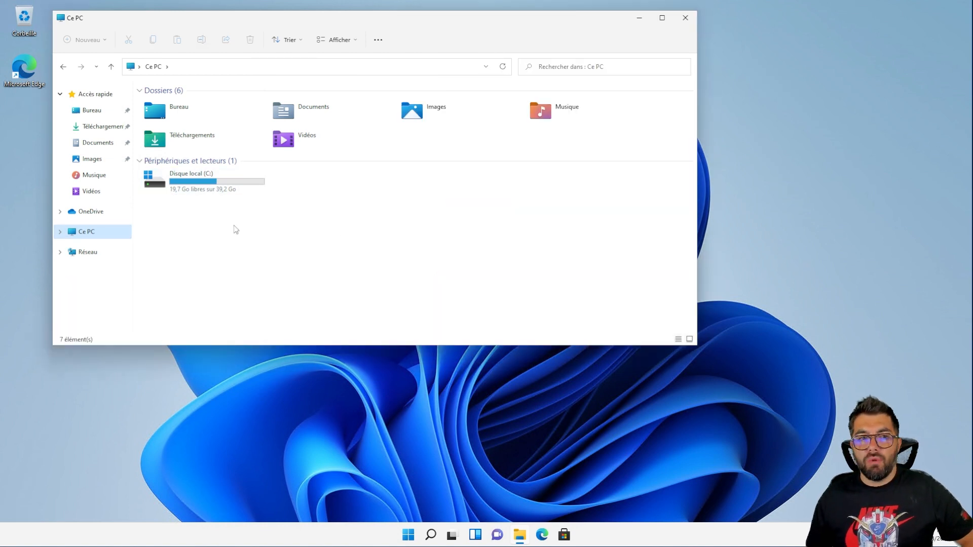
# - Open Computer Management for this PC and show its Disk Management view in a maximized window
pyautogui.rightClick(90, 234)
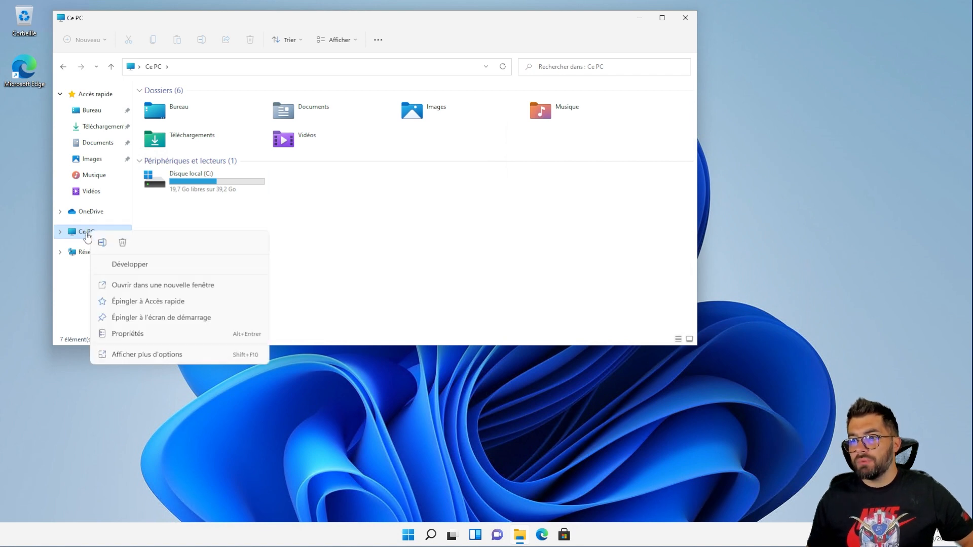
pyautogui.click(124, 355)
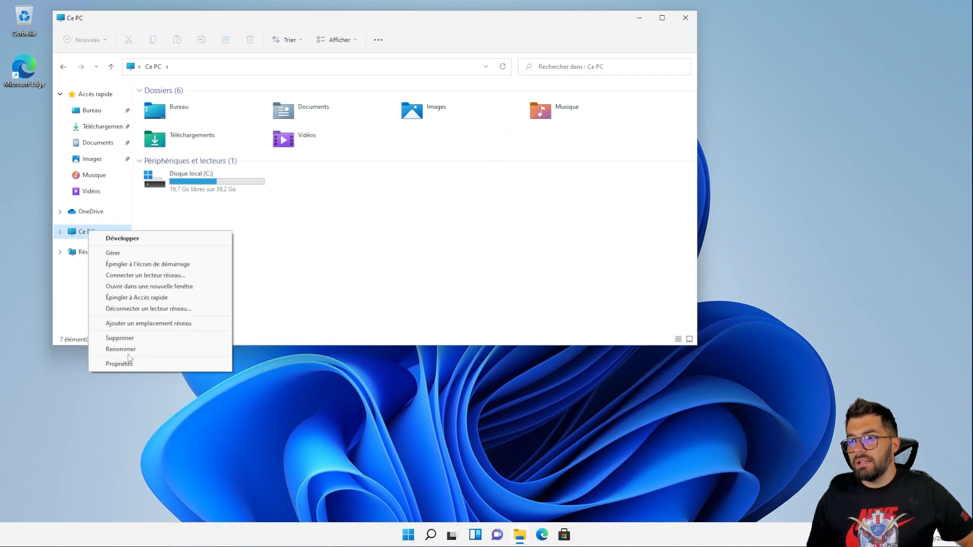
pyautogui.click(115, 253)
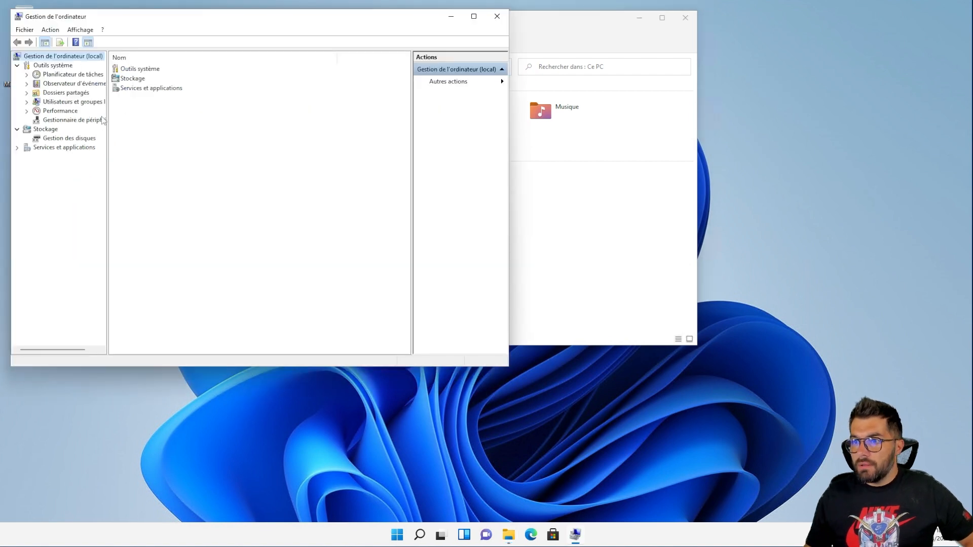
pyautogui.doubleClick(132, 78)
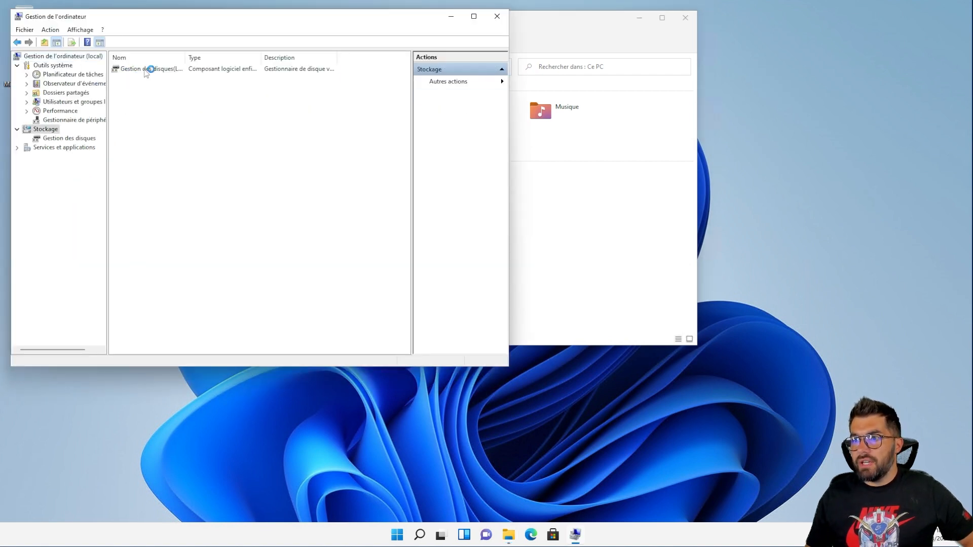
pyautogui.doubleClick(145, 70)
pyautogui.click(474, 17)
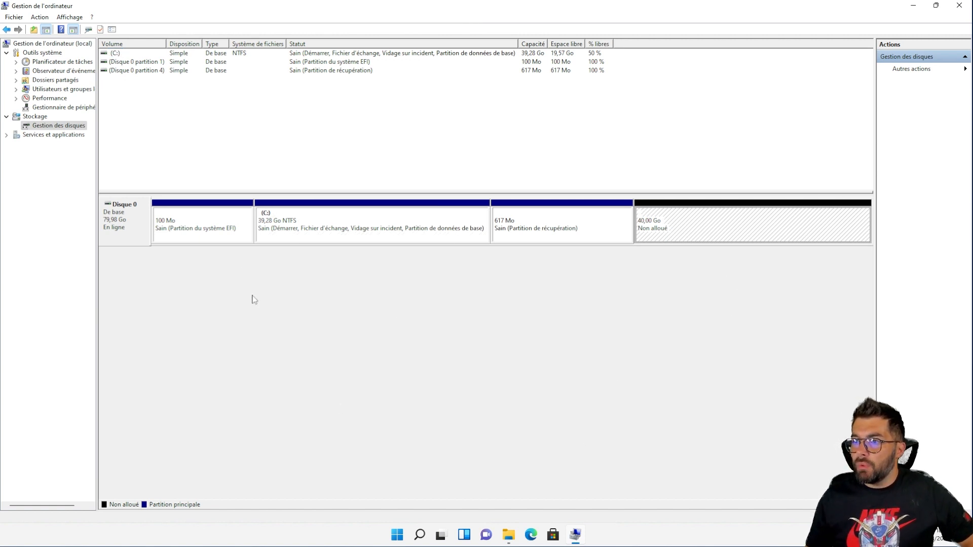
# - Check which operations are available for the C: partition on Disk 0 in Disk Management
pyautogui.click(333, 221)
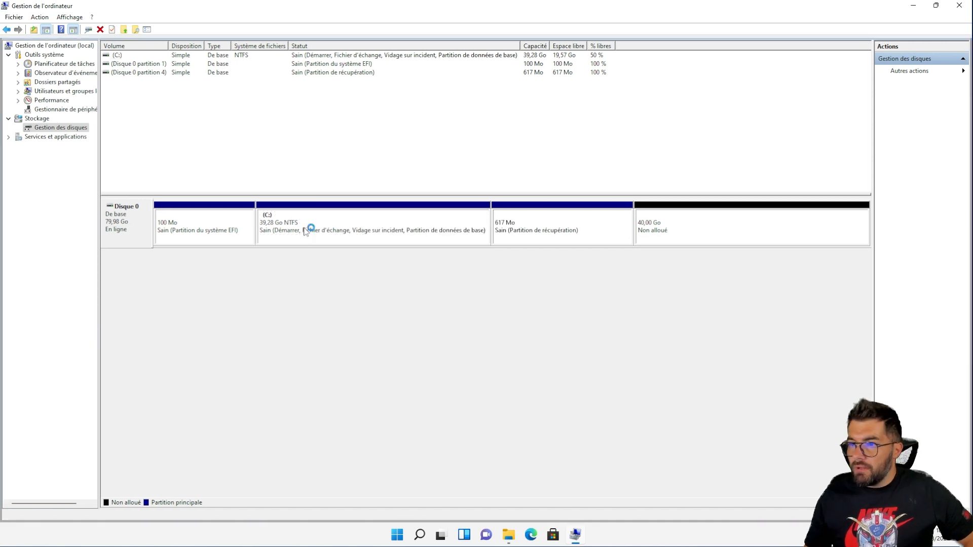
pyautogui.click(304, 230)
pyautogui.rightClick(306, 232)
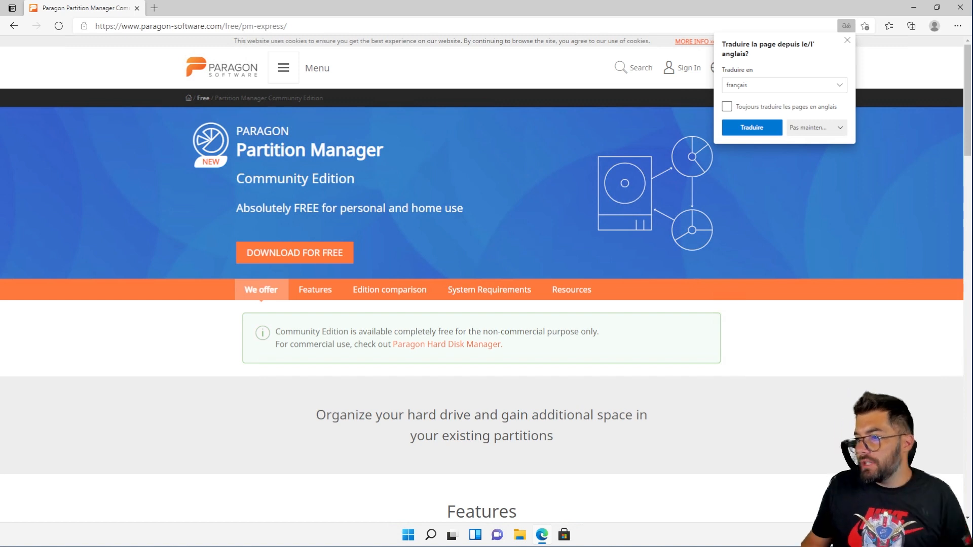
# - Review the Paragon Partition Manager edition comparison on the website in Microsoft Edge and download the Community edition
pyautogui.scroll(-19, 349, 175)
pyautogui.moveTo(460, 121); pyautogui.dragTo(518, 122)
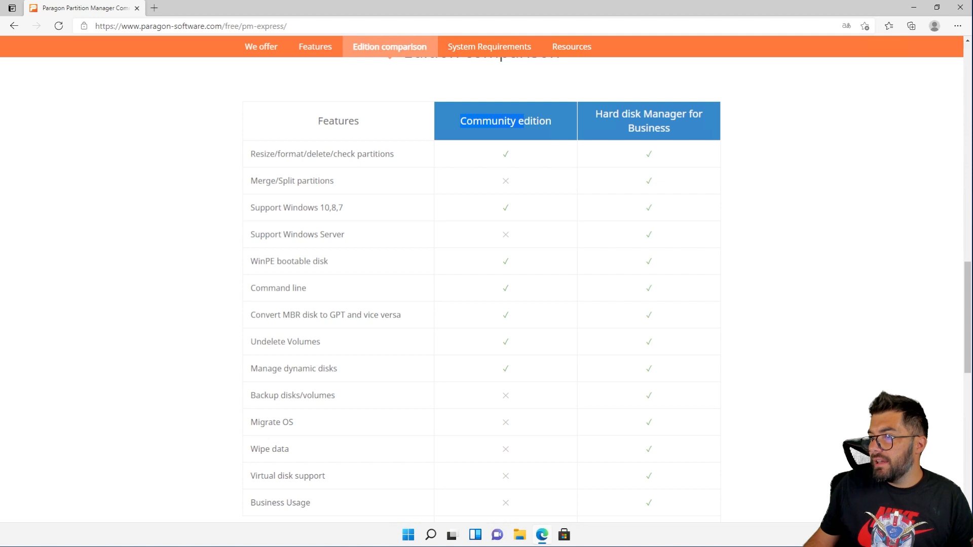
pyautogui.scroll(-2, 467, 87)
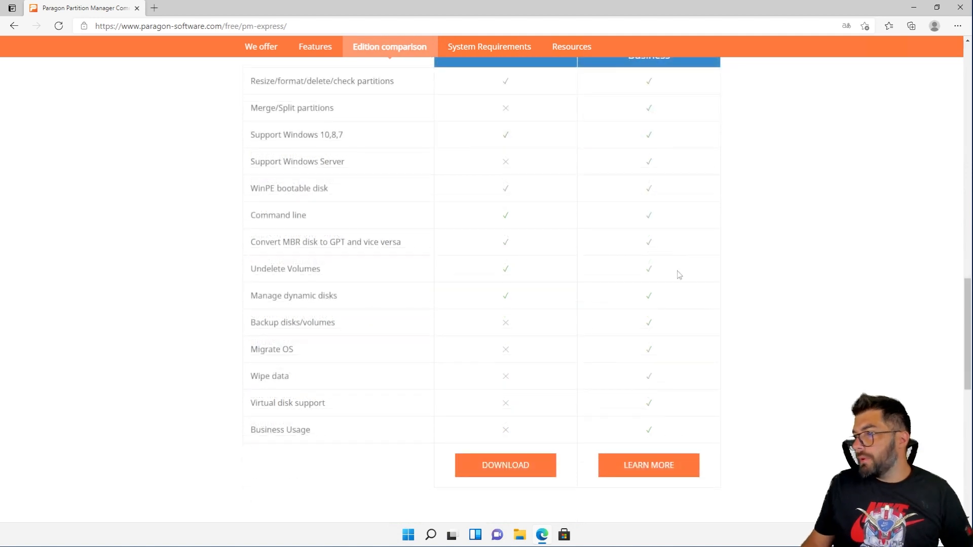
pyautogui.click(499, 470)
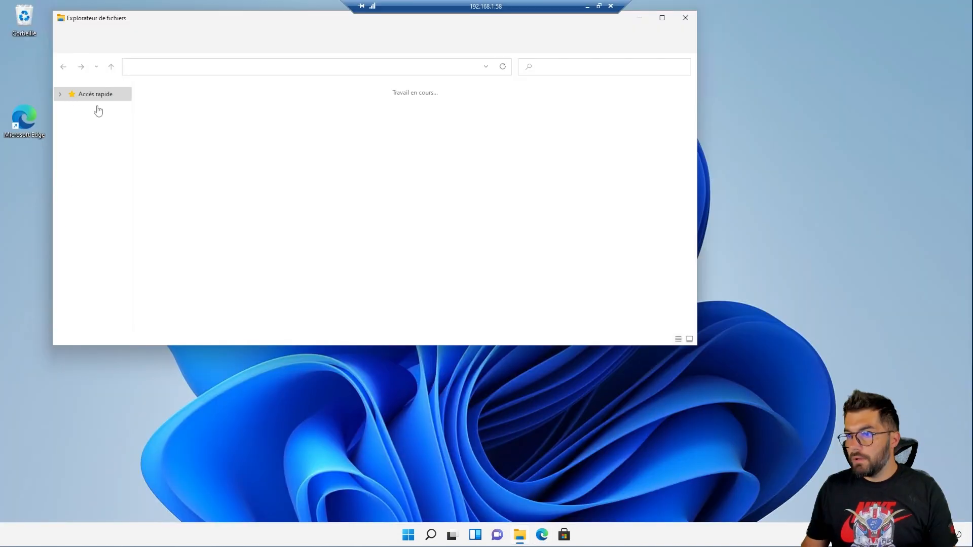
# - Launch the Paragon installer from the Downloads folder and accept the software license agreement
pyautogui.click(93, 130)
pyautogui.doubleClick(187, 120)
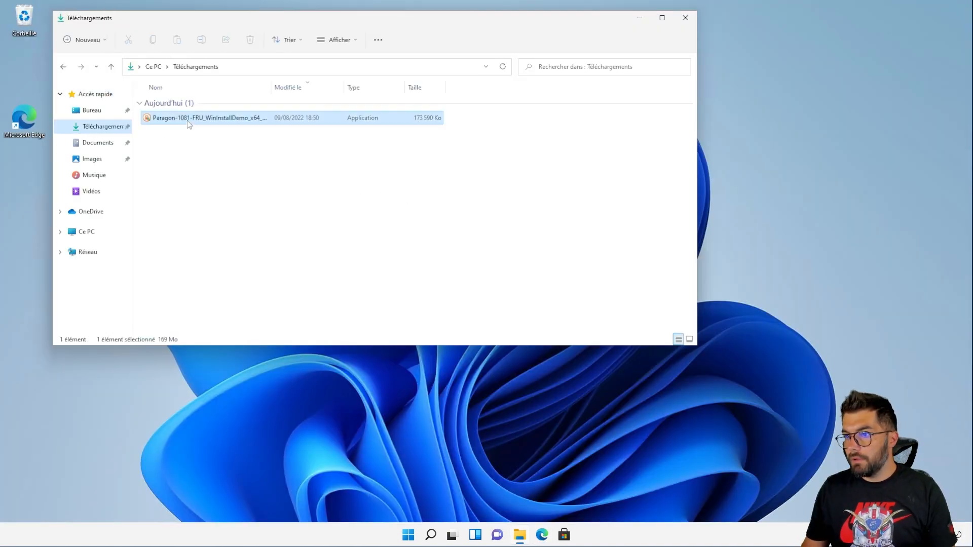
pyautogui.click(439, 332)
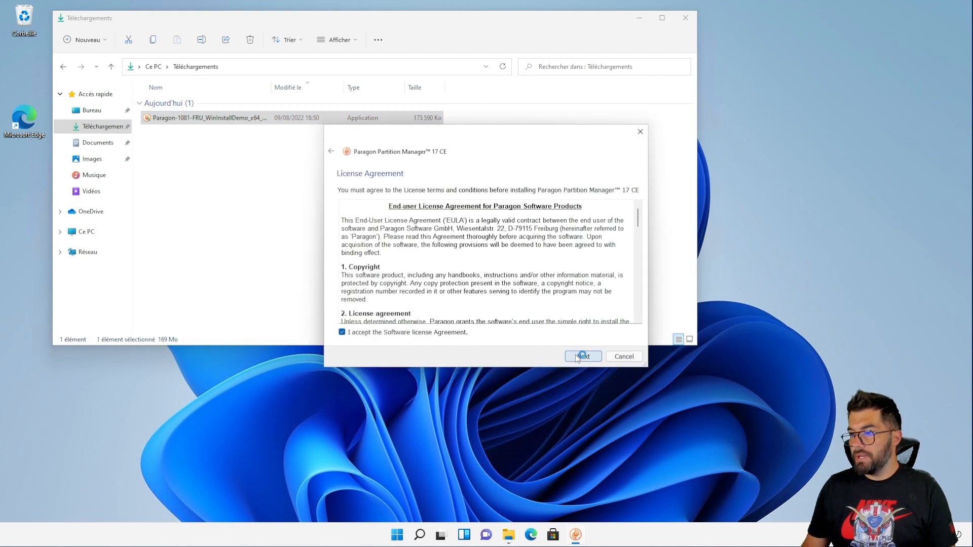
pyautogui.click(578, 356)
# - Read through the data protection policy, install Paragon Partition Manager 17 CE, and authorize Paragon System Utilities to make changes to the device
pyautogui.scroll(-15, 512, 284)
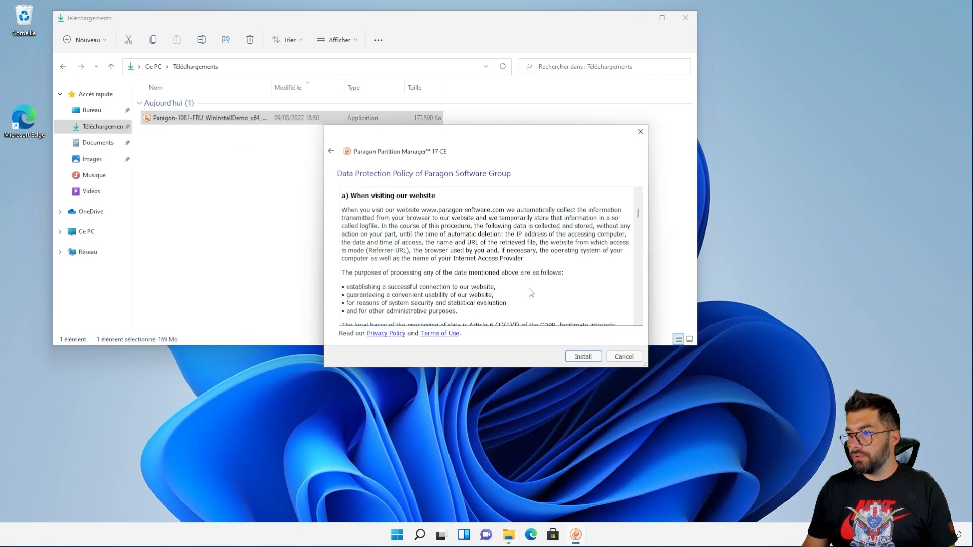
pyautogui.scroll(-5, 530, 297)
pyautogui.click(583, 357)
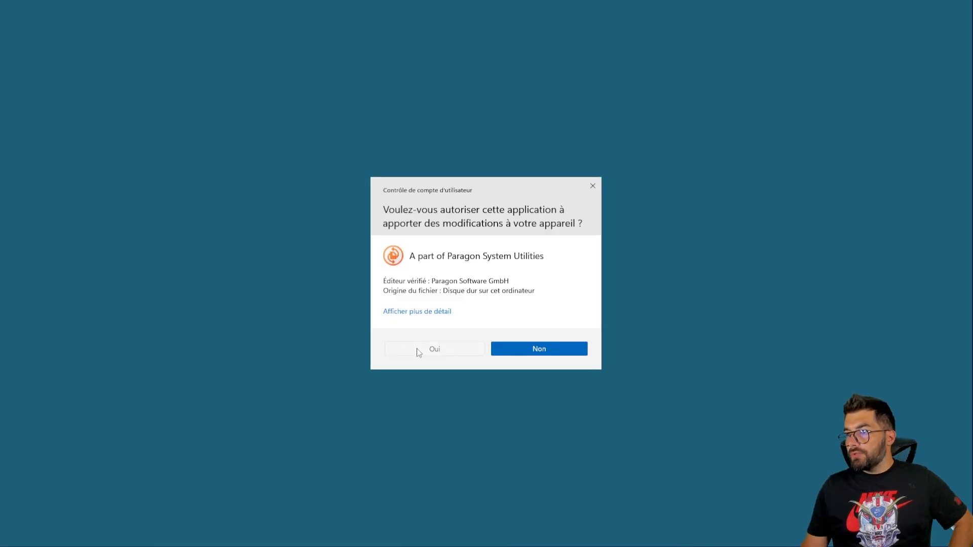
pyautogui.click(418, 351)
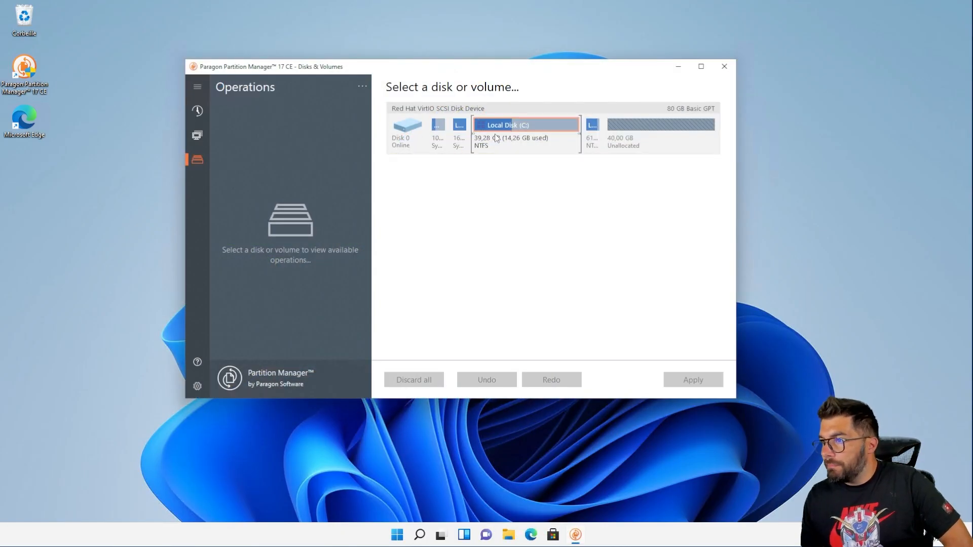
# - Expand the Local Disk (C:) volume into the unallocated space to 79,28 GB, running the operation immediately, and dismiss the finished report
pyautogui.click(624, 128)
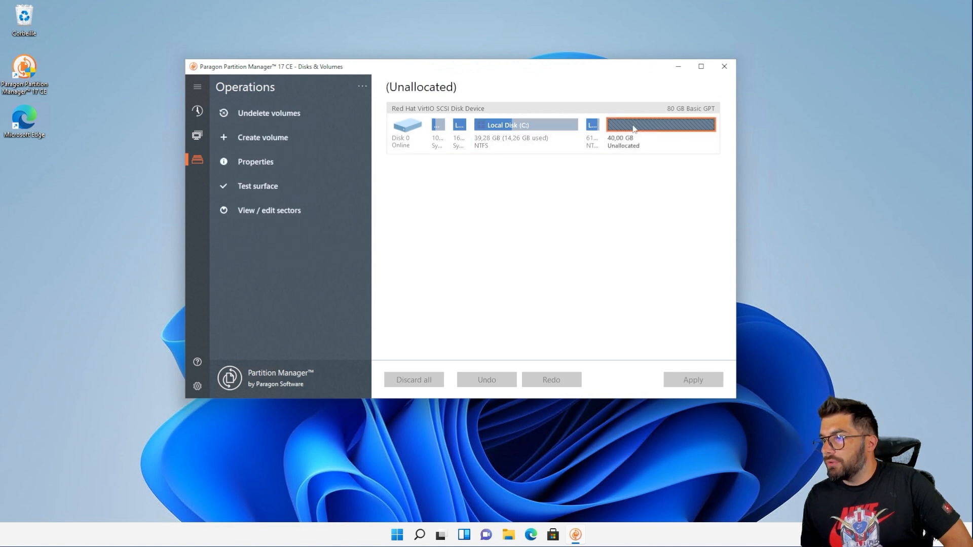
pyautogui.click(514, 130)
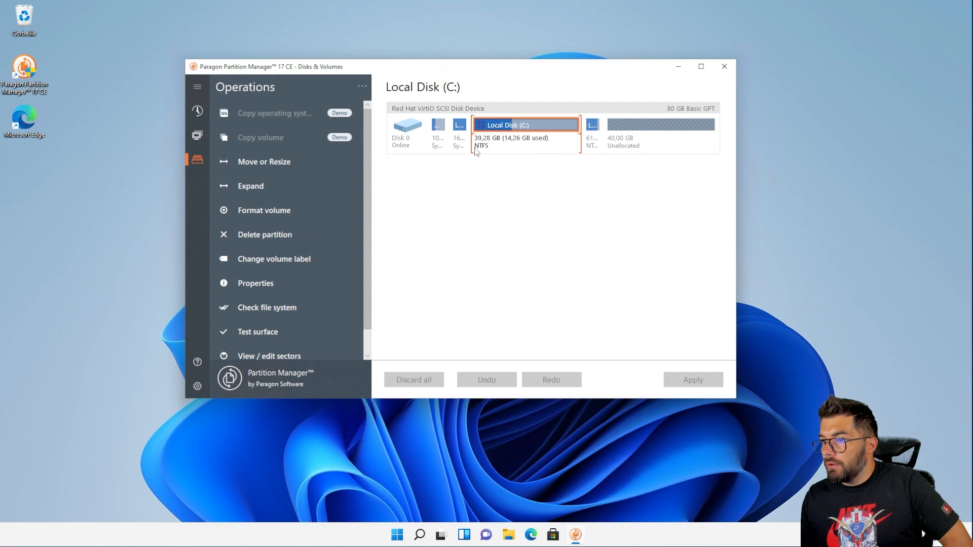
pyautogui.click(267, 187)
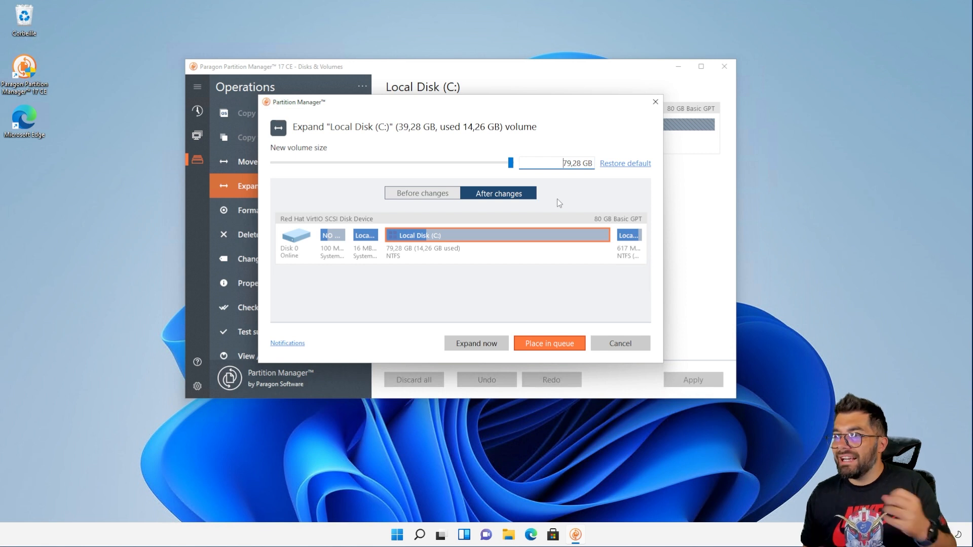
pyautogui.moveTo(511, 163)
pyautogui.mouseDown()
pyautogui.moveTo(453, 168)
pyautogui.moveTo(510, 163)
pyautogui.mouseUp()
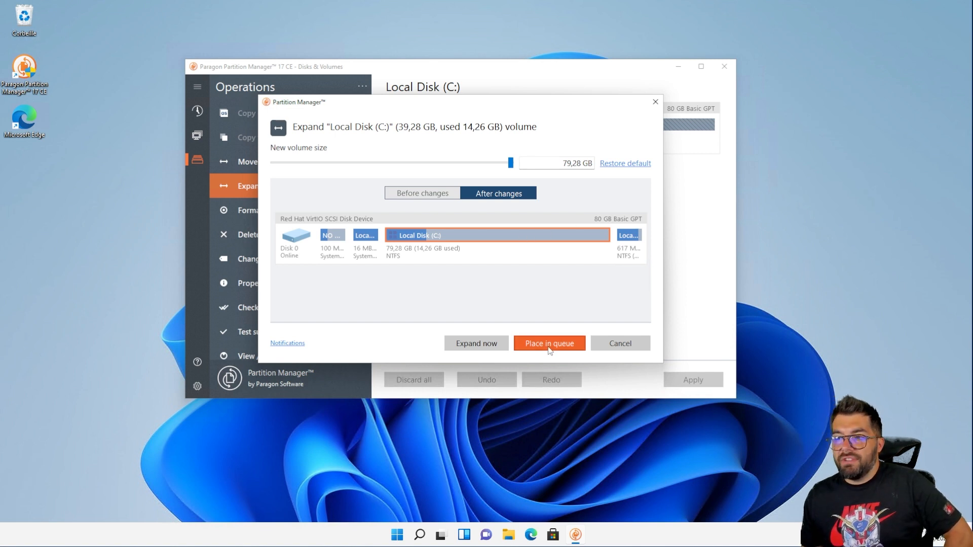
pyautogui.click(467, 349)
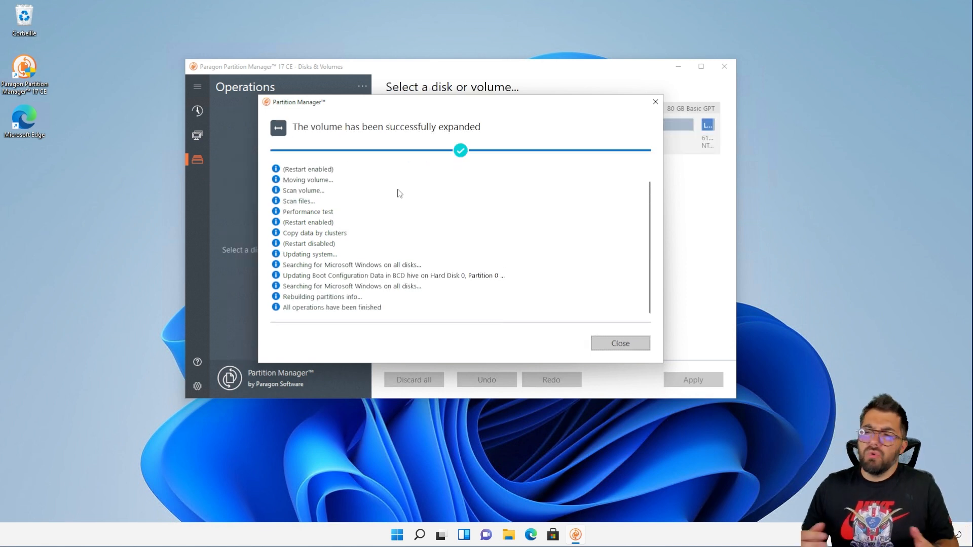
pyautogui.click(616, 342)
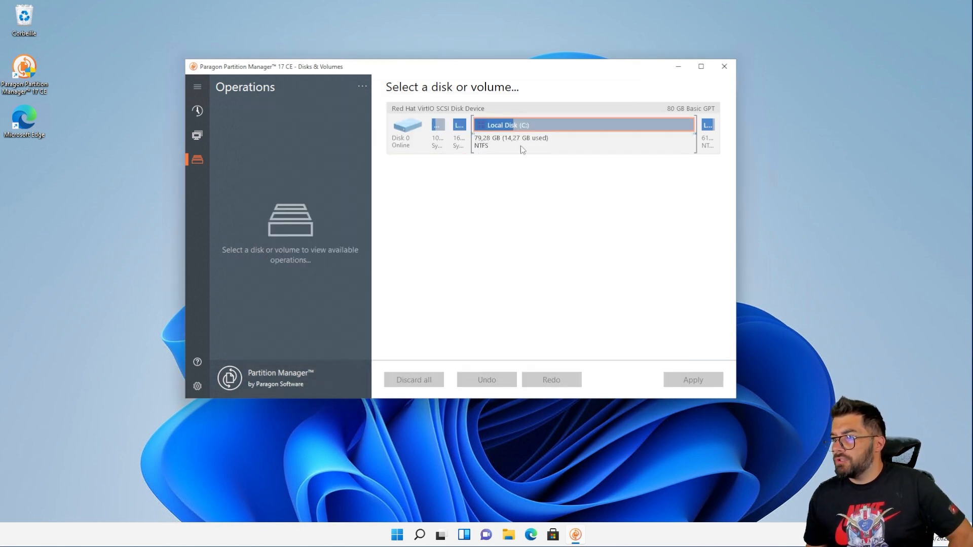
# - Close Paragon Partition Manager and switch to File Explorer to check the C: drive's capacity
pyautogui.click(725, 67)
pyautogui.press('super+e')
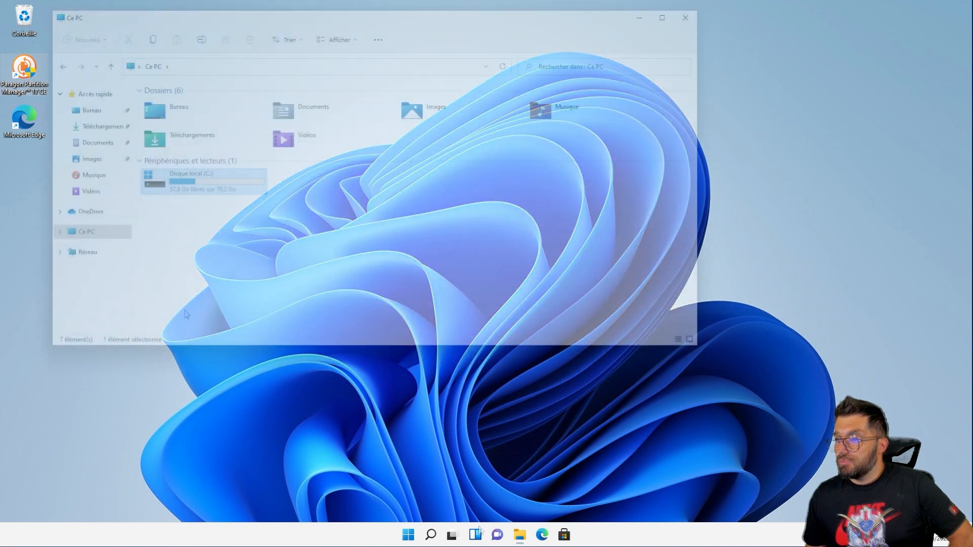